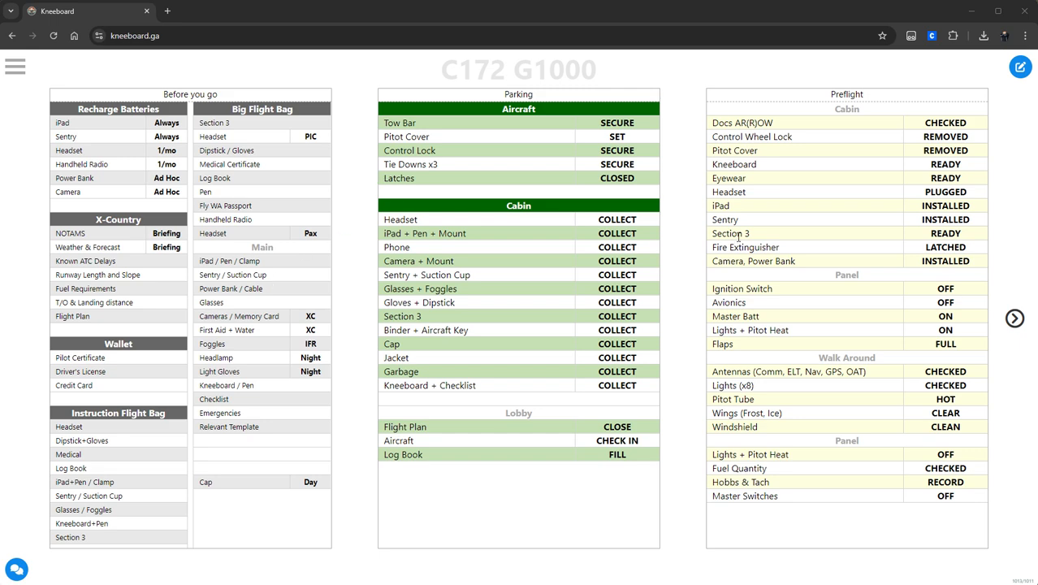
Step: Browse forward through the checklist pages and back again
left_click(1014, 318)
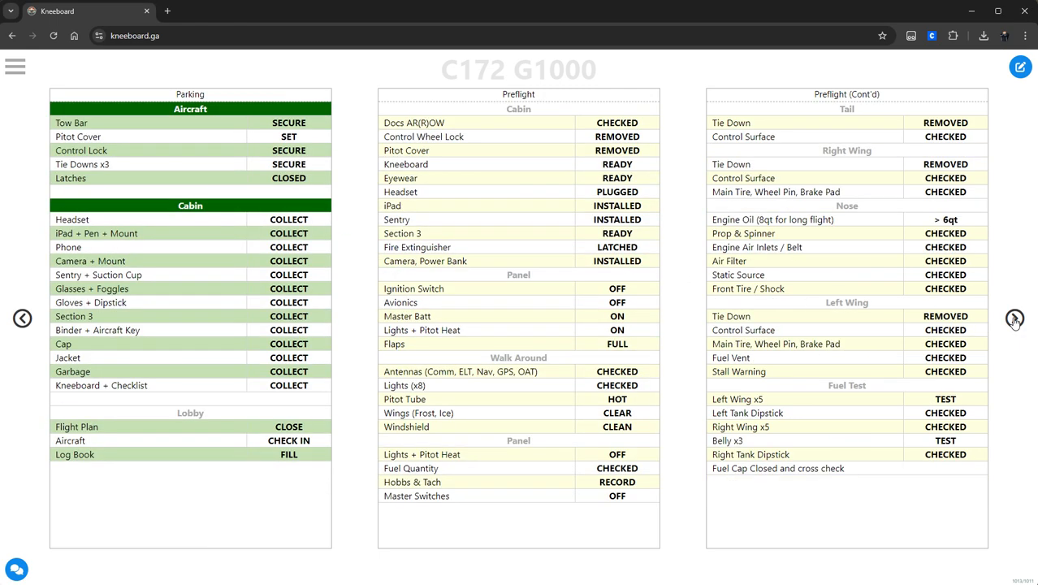
left_click(1014, 319)
left_click(18, 320)
left_click(23, 320)
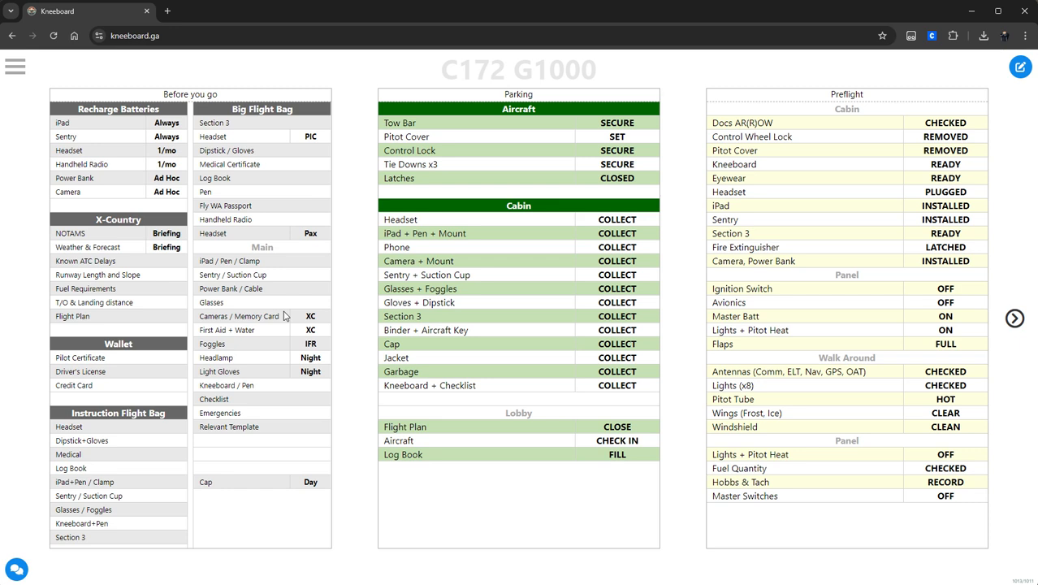
Step: Enter page editing and page through to Page 5, then back to Page 1
left_click(1011, 72)
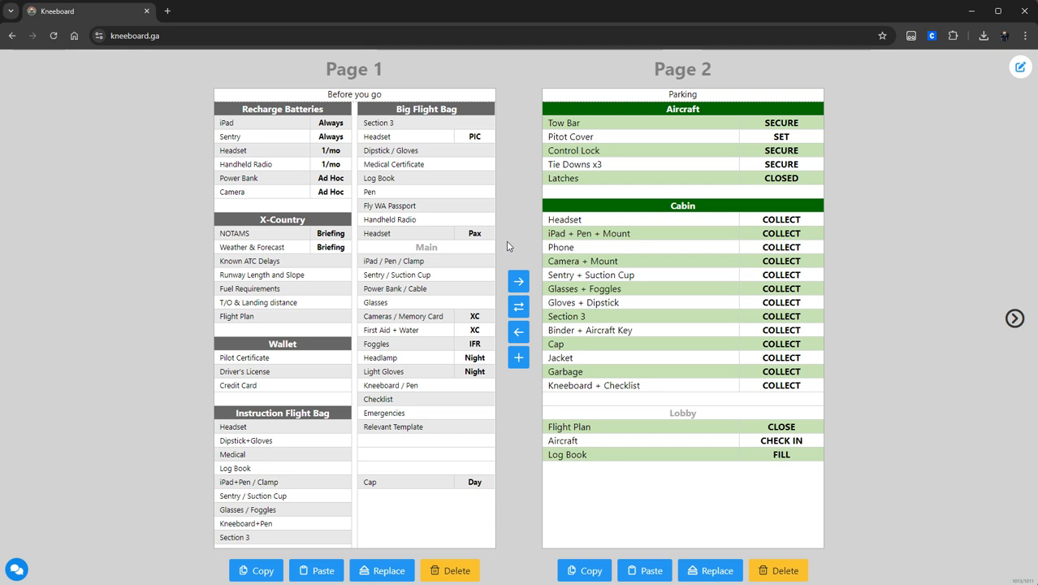
left_click(1014, 318)
left_click(1014, 318)
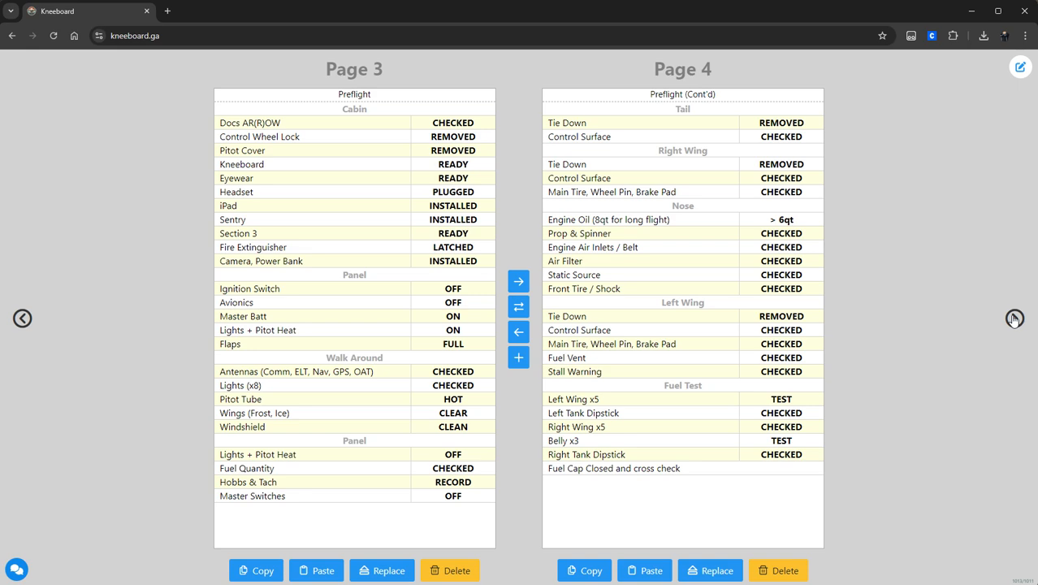
left_click(1014, 318)
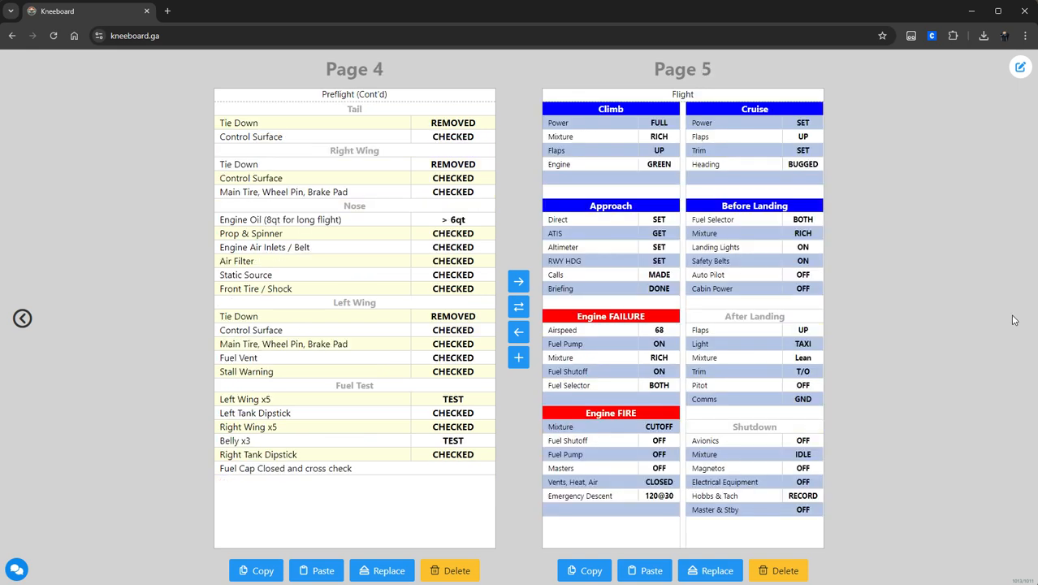
left_click(22, 318)
left_click(22, 317)
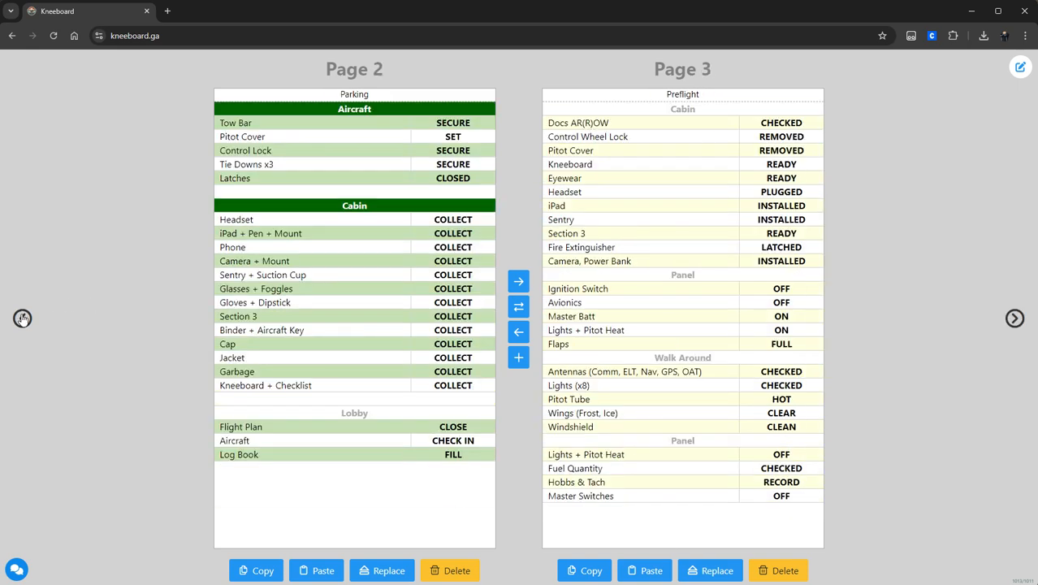
left_click(22, 317)
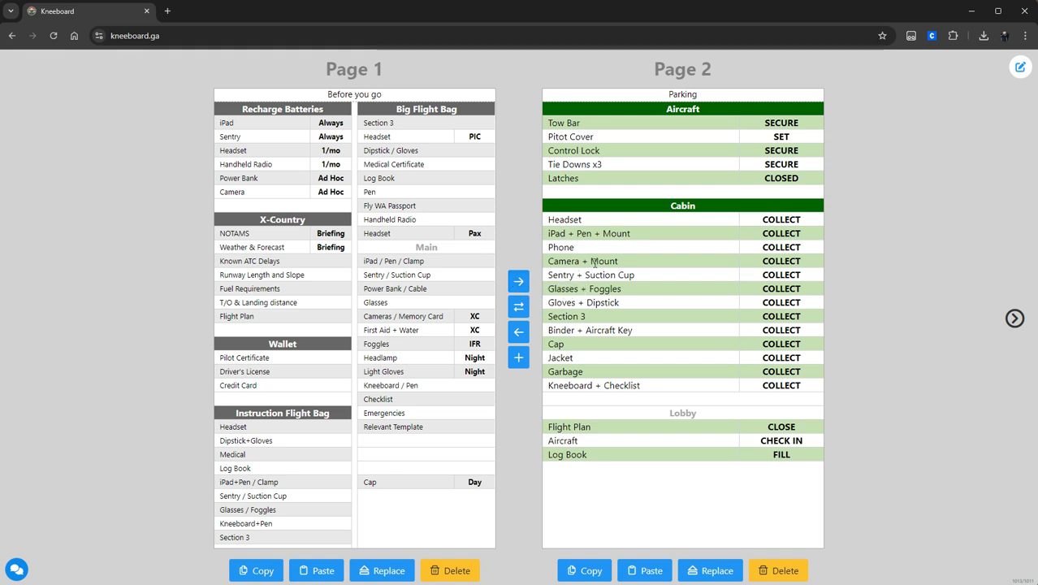
left_click(525, 286)
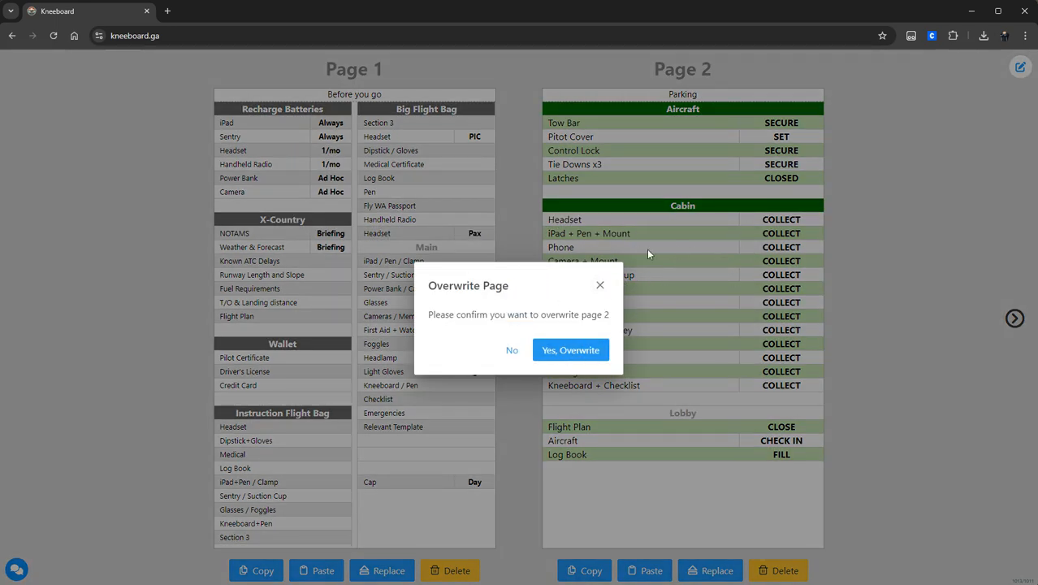
left_click(599, 288)
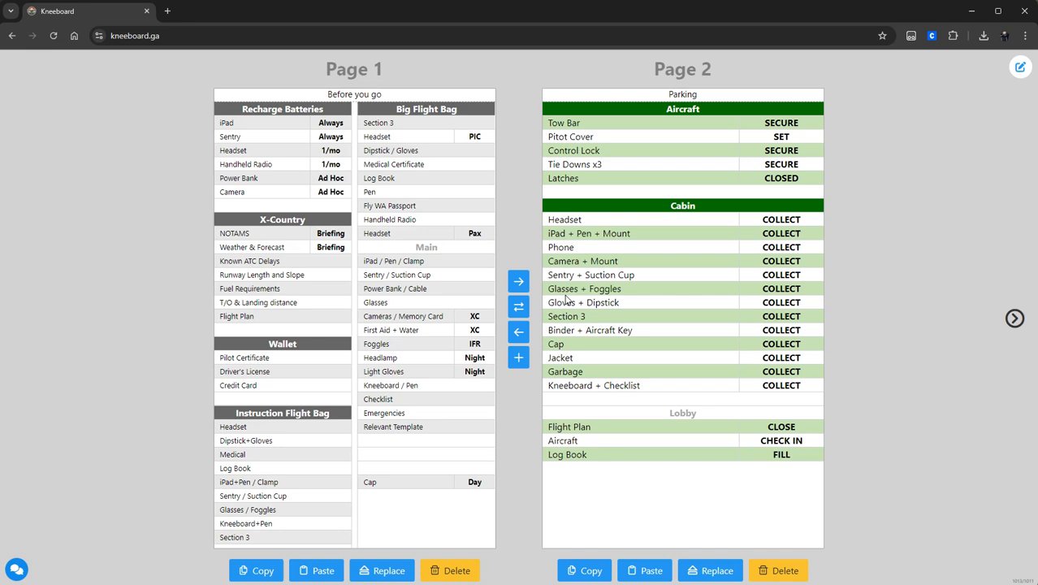
left_click(518, 308)
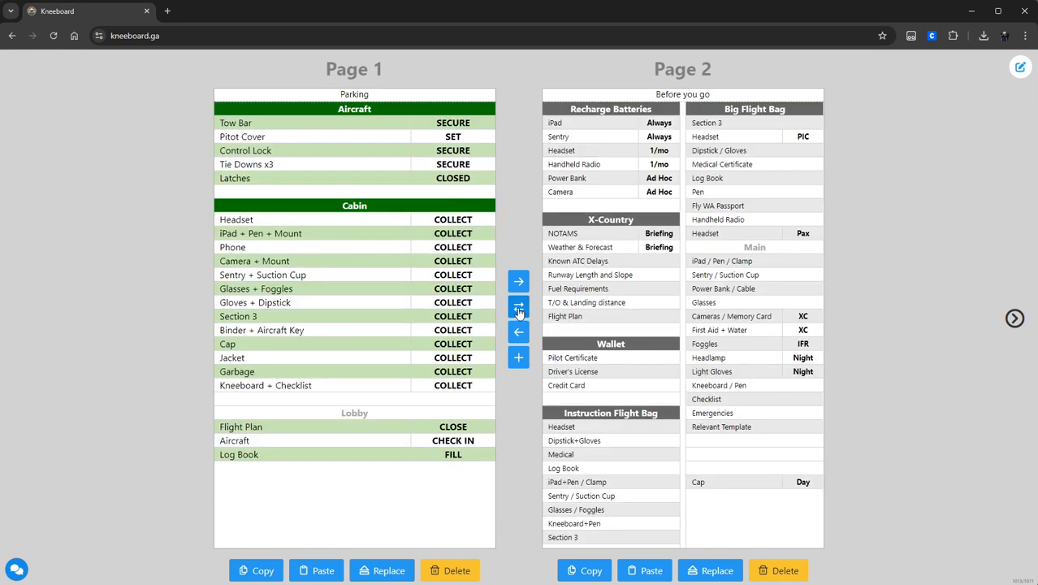
left_click(518, 308)
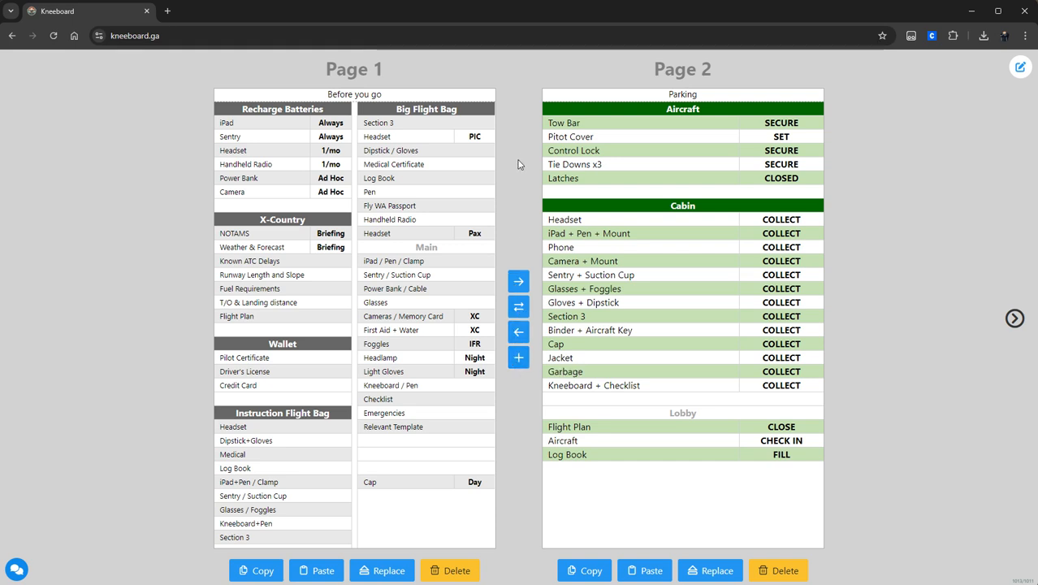
Step: Insert a blank Notes page after Page 1, then check Page 3 and return to Page 1
left_click(519, 358)
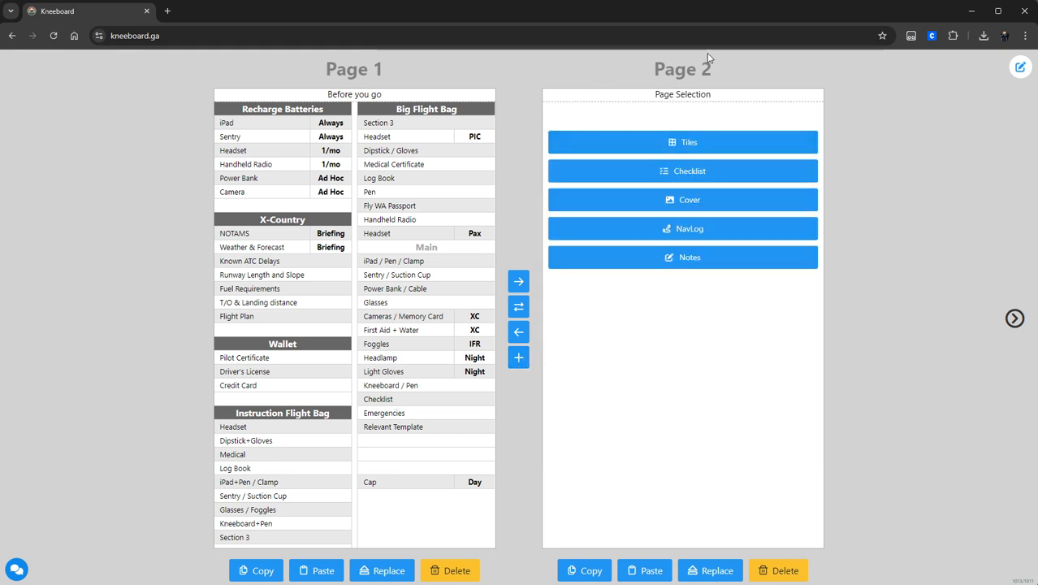
left_click(687, 259)
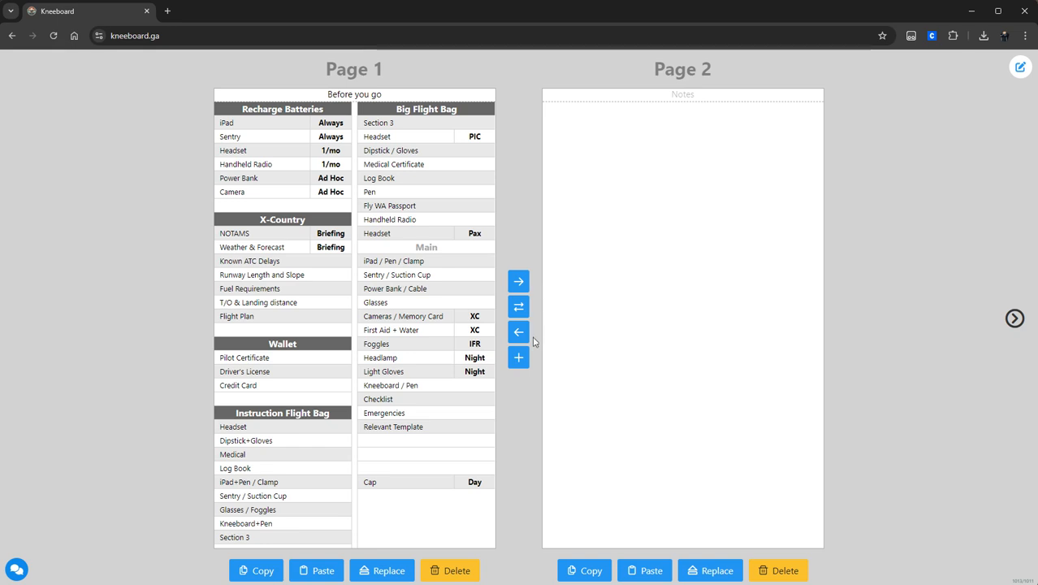
left_click(1013, 319)
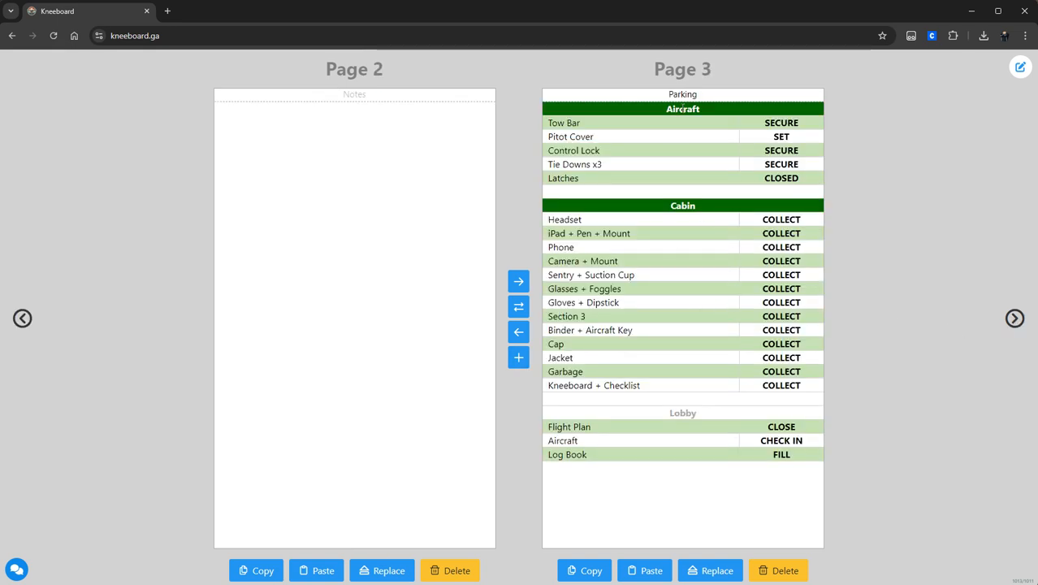
left_click(22, 319)
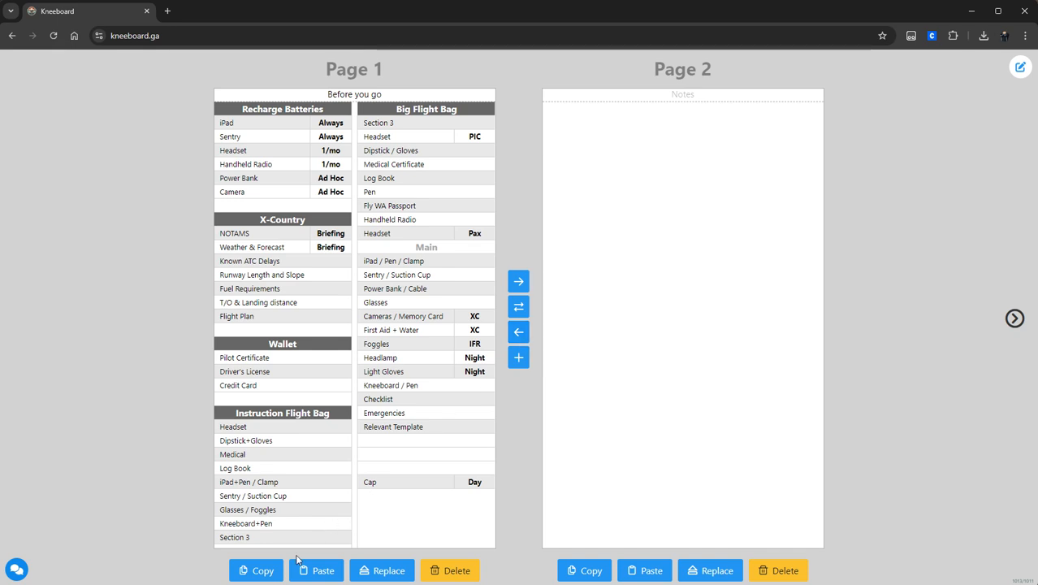
Step: Copy Page 1's Before you go checklist and paste it into a new Page 3
left_click(257, 571)
left_click(1015, 319)
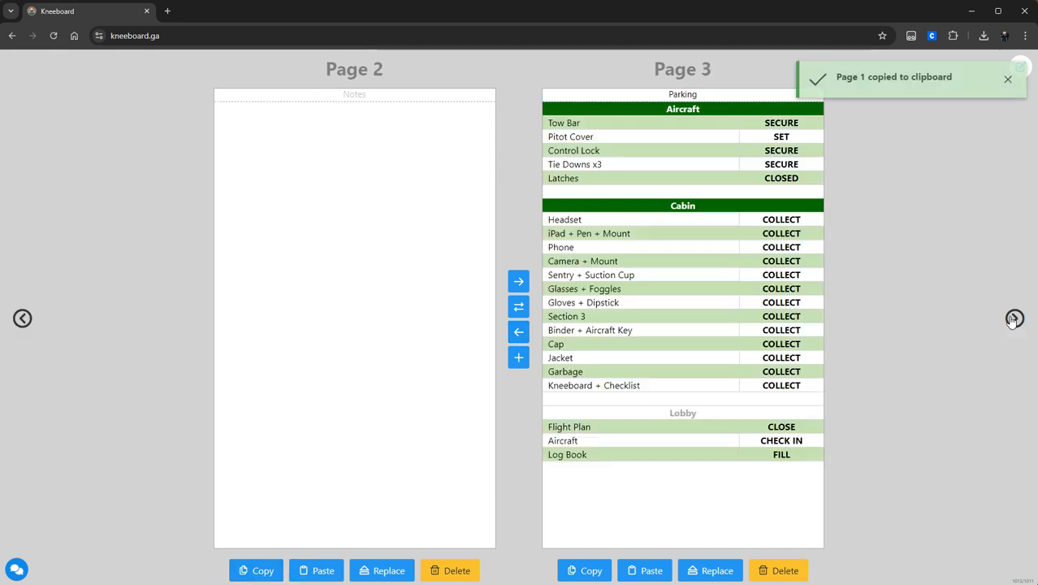
left_click(517, 356)
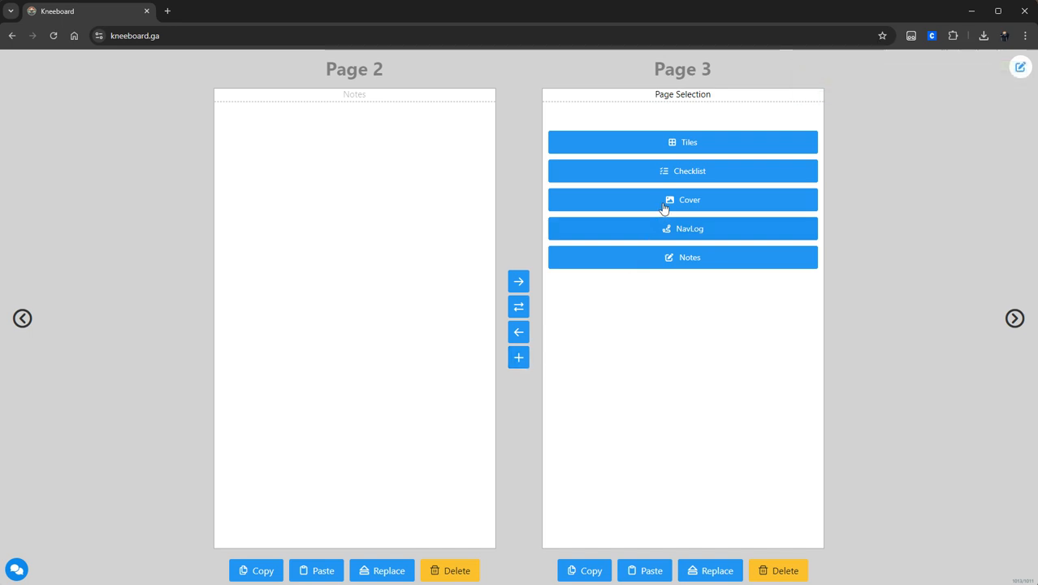
left_click(645, 571)
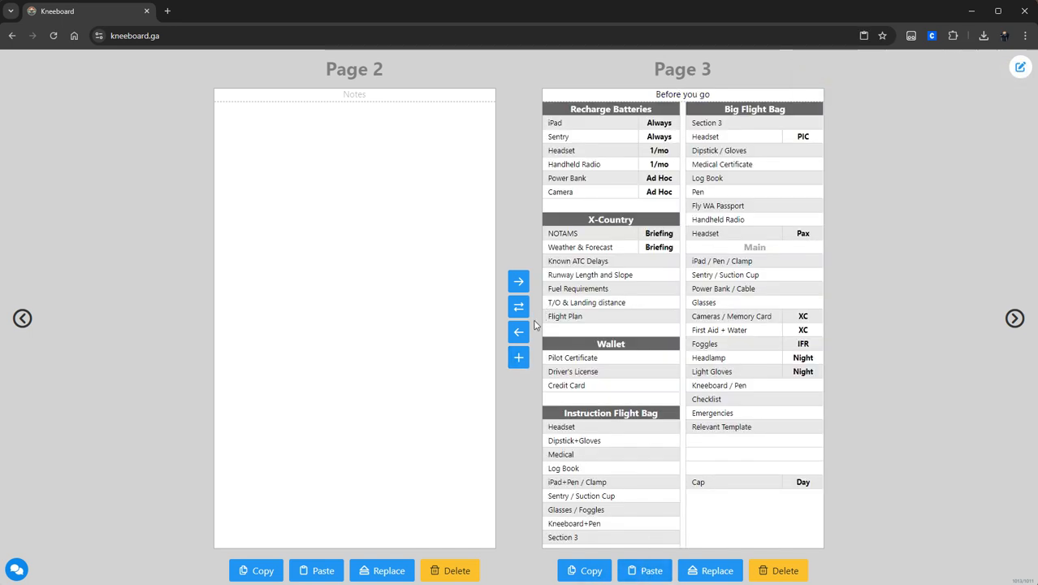
left_click(22, 318)
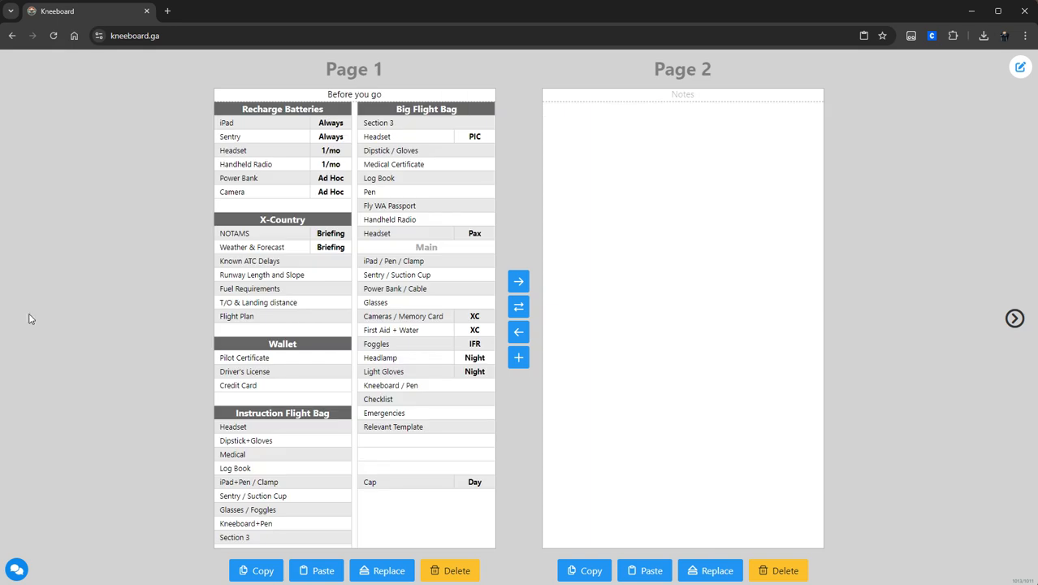
left_click(1014, 319)
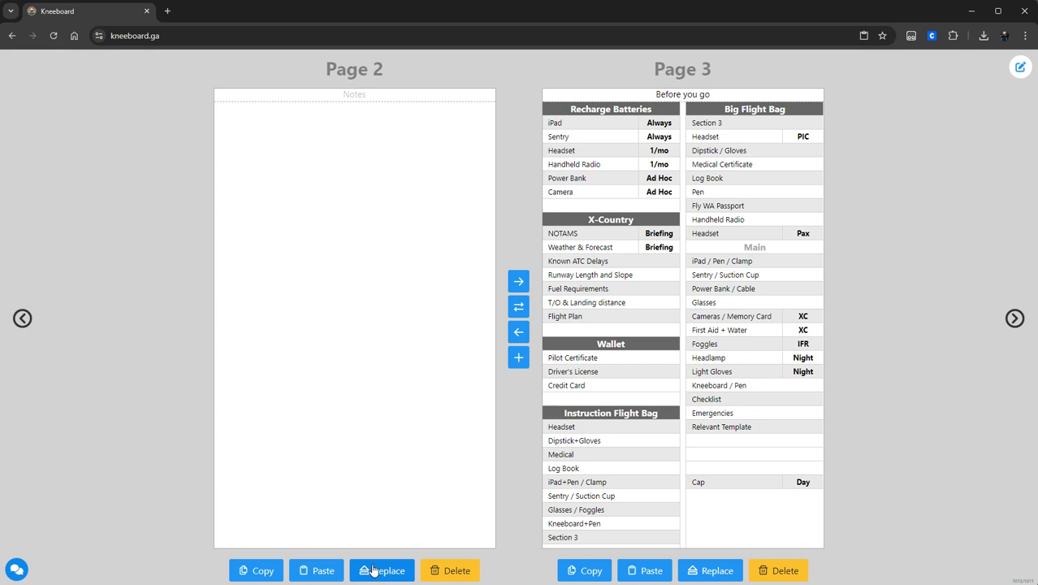
mouse_move(453, 98)
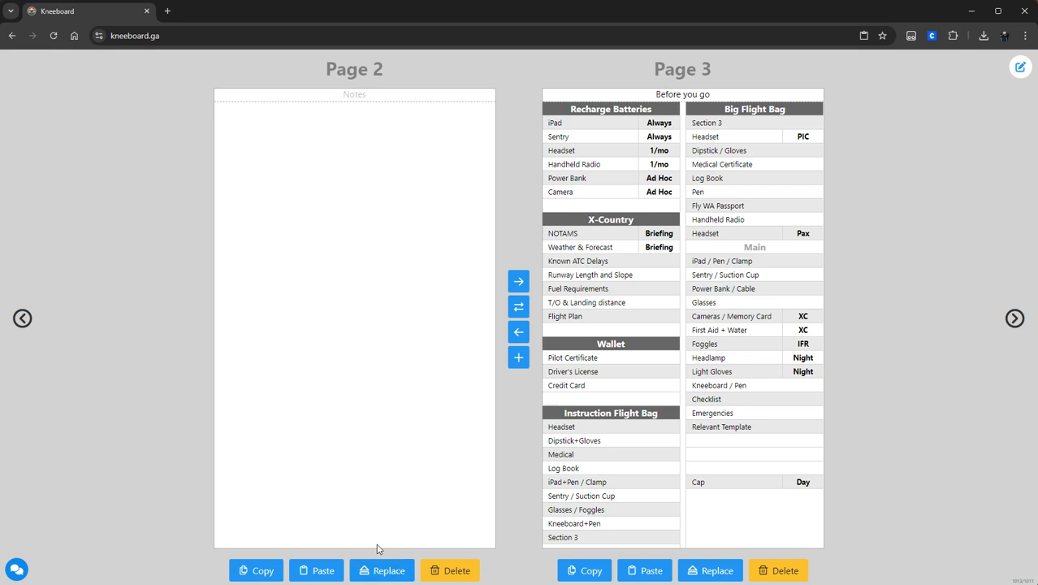
Step: Convert the Notes page to a tile page, then delete that tile page
left_click(373, 570)
left_click(398, 143)
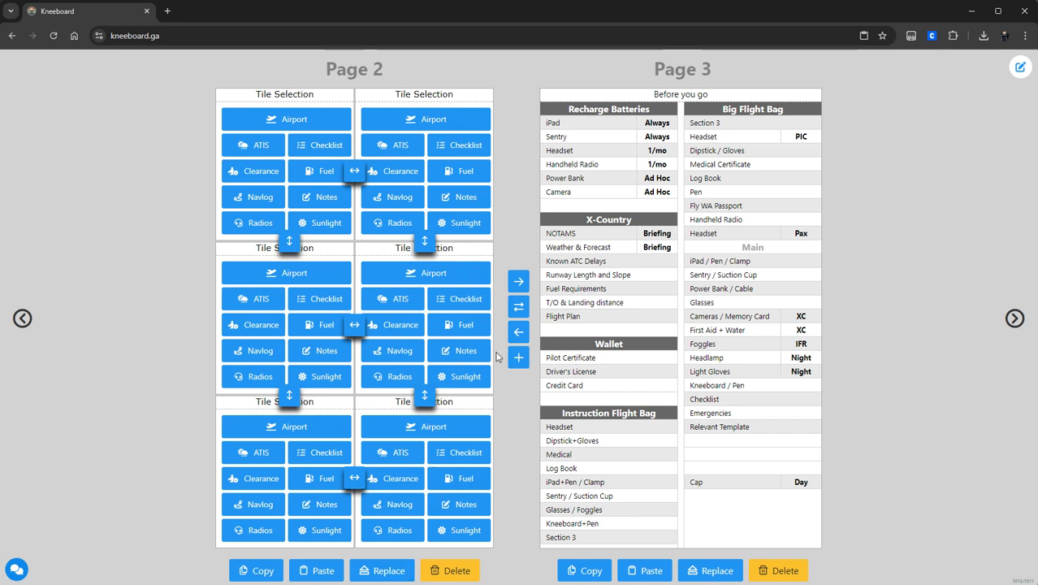
left_click(451, 571)
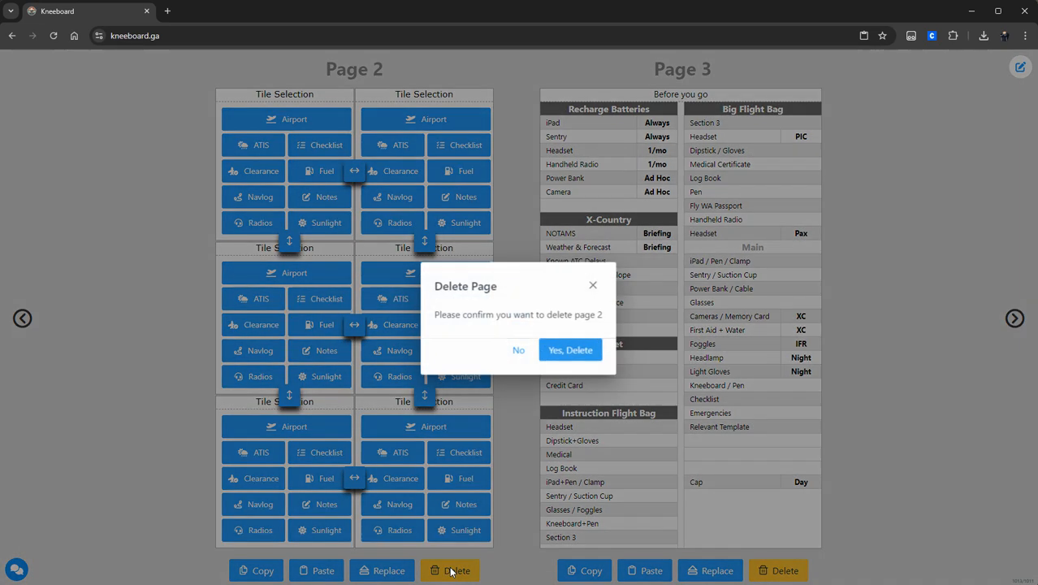
left_click(578, 350)
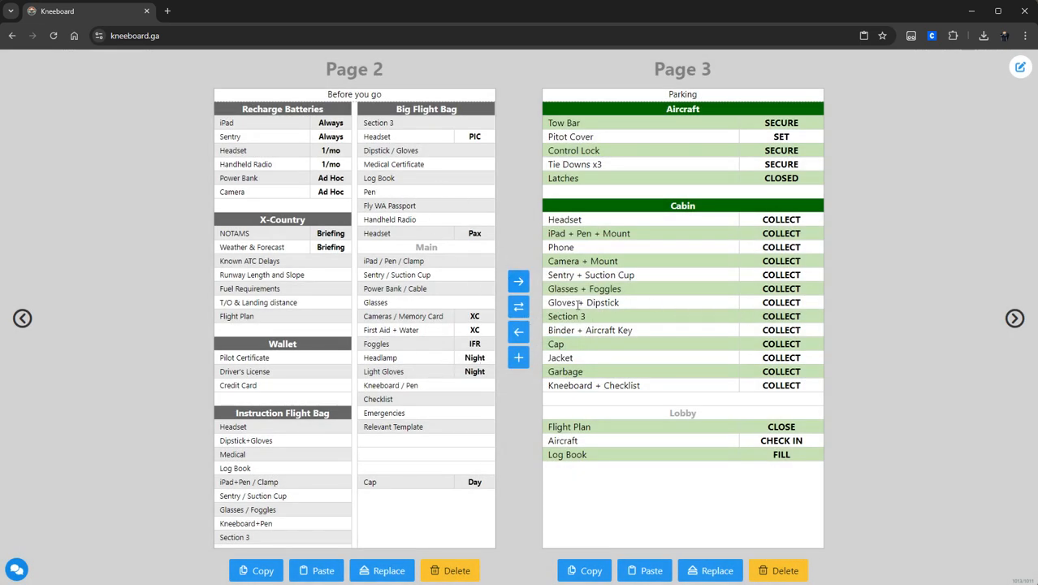
Step: Delete the duplicate Before you go page so Parking becomes Page 2
left_click(23, 318)
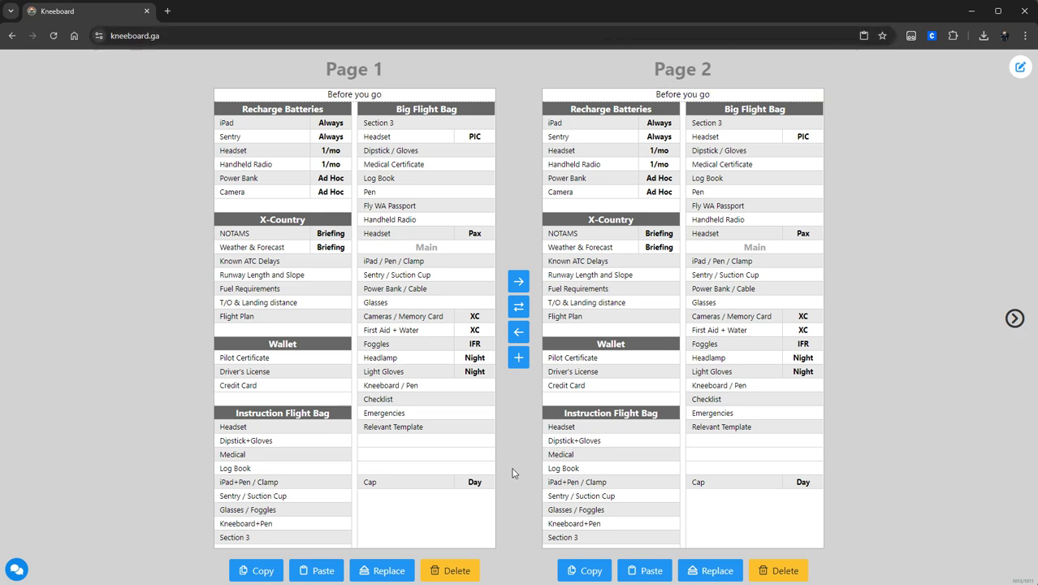
left_click(782, 568)
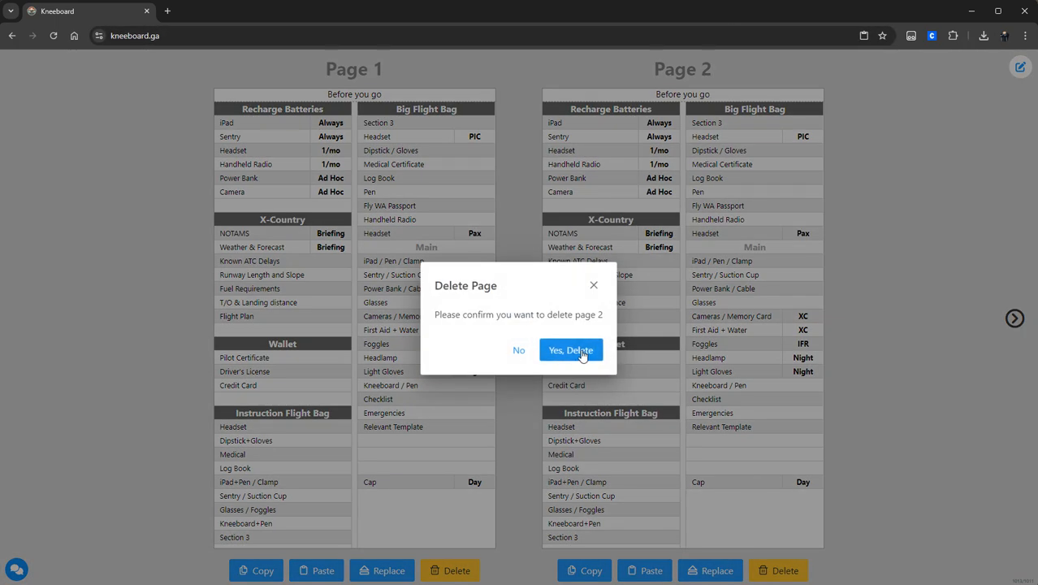
left_click(580, 351)
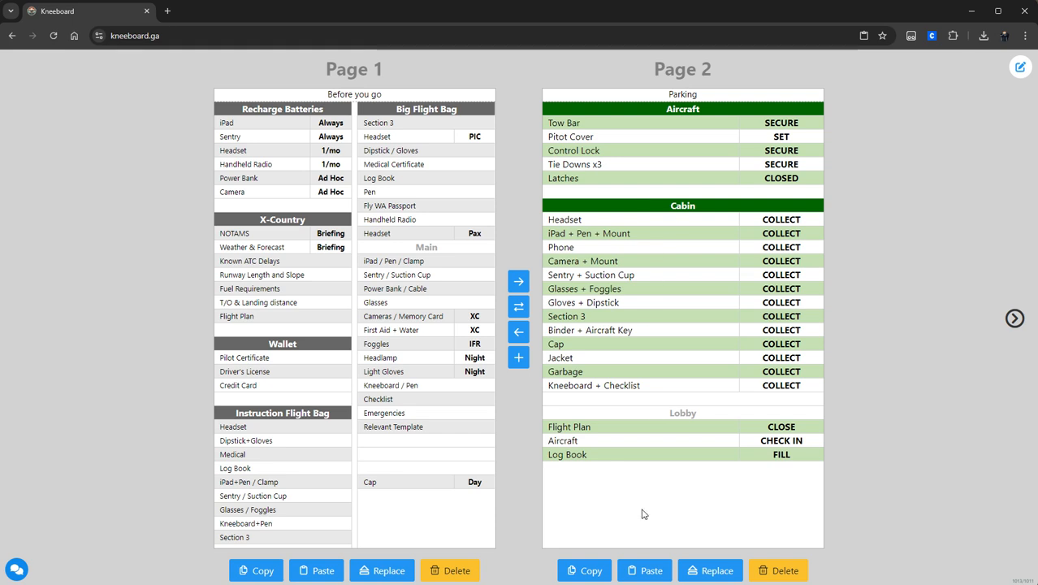
Step: Make Page 2 a tile grid with Airport, Airport, ATIS, Checklist, Clearance and Notes tiles
left_click(518, 357)
left_click(686, 143)
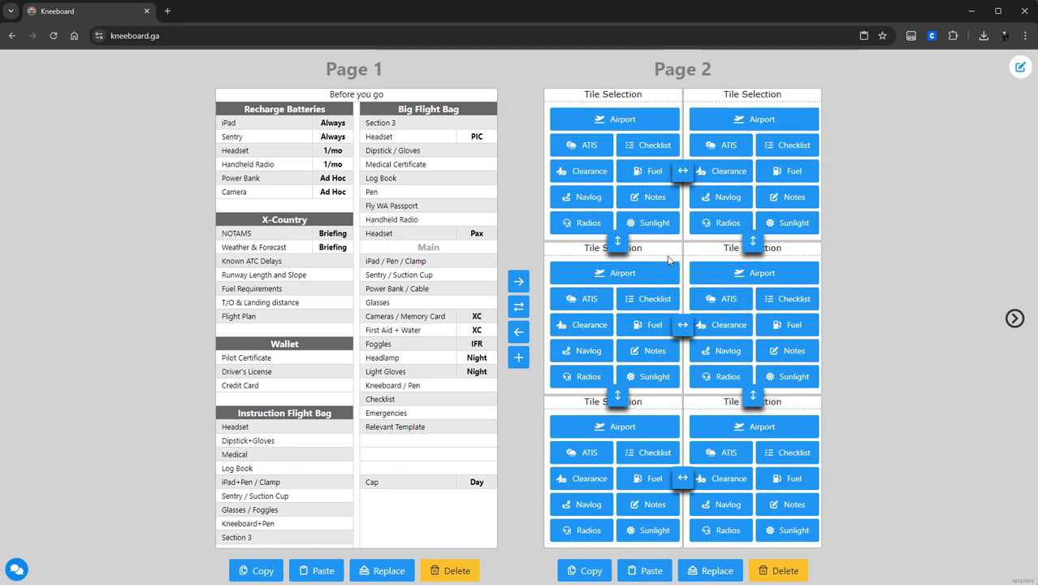
left_click(639, 119)
left_click(732, 124)
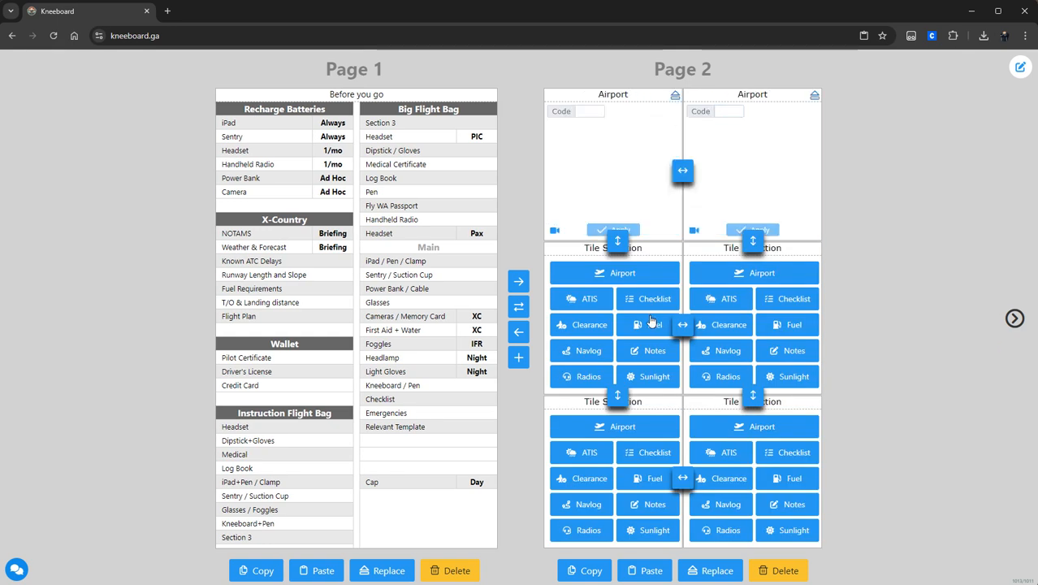
left_click(581, 298)
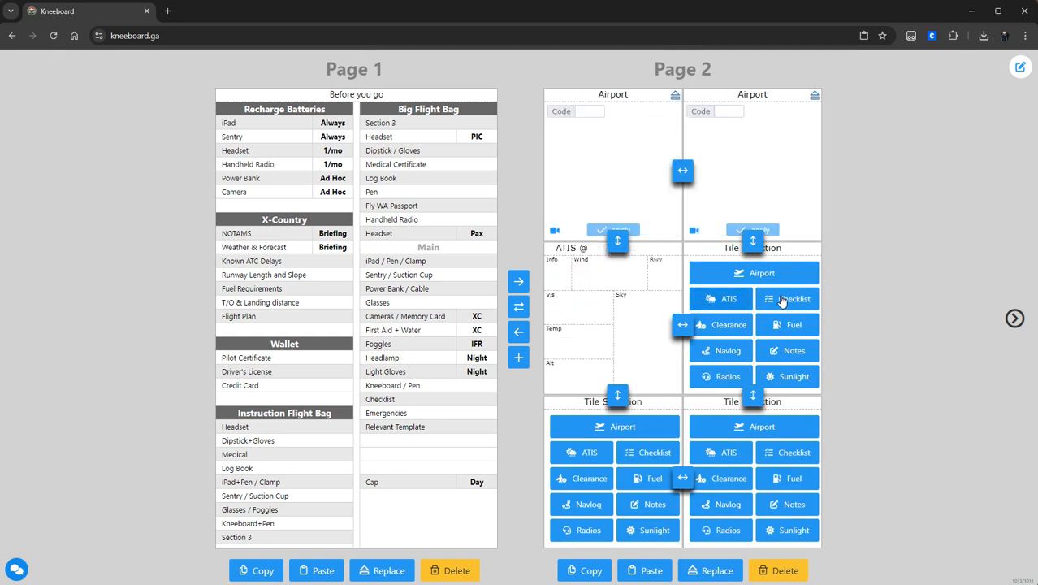
left_click(786, 299)
left_click(591, 479)
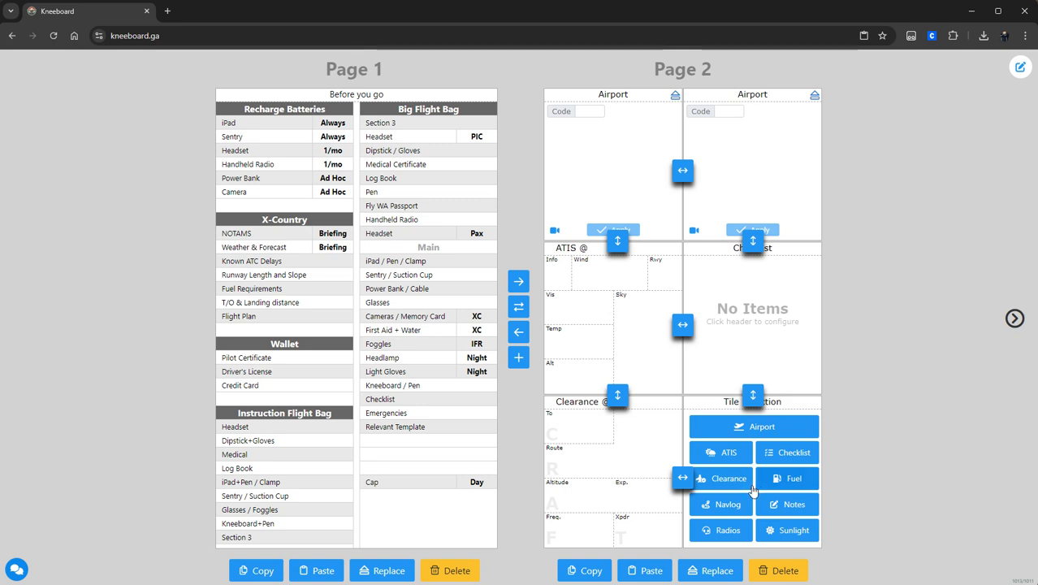
left_click(774, 503)
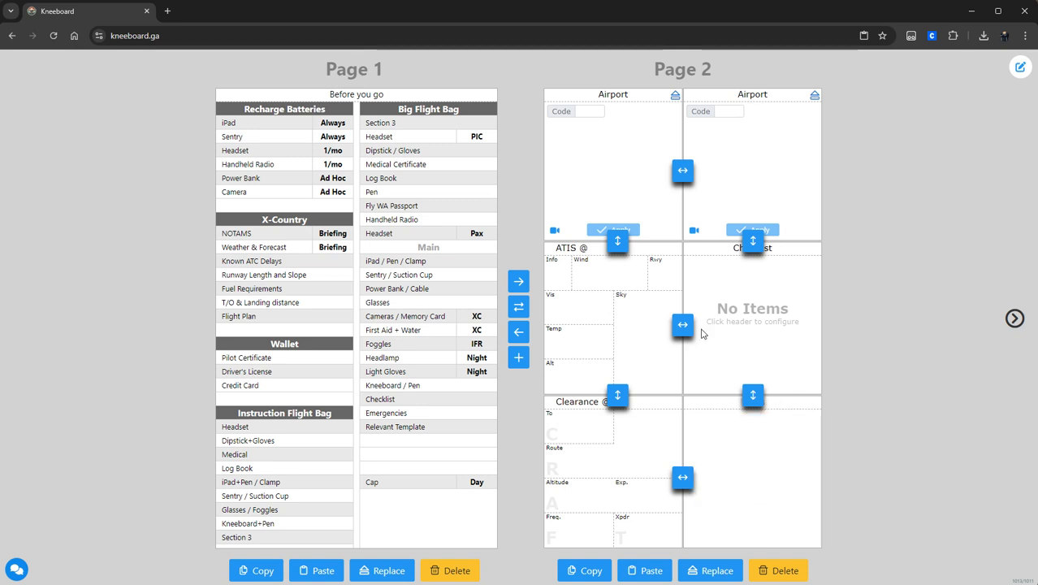
Step: Set the airport tiles to Renton Muni with runway 16-34 and Bellingham Intl (KBLI)
left_click(593, 111)
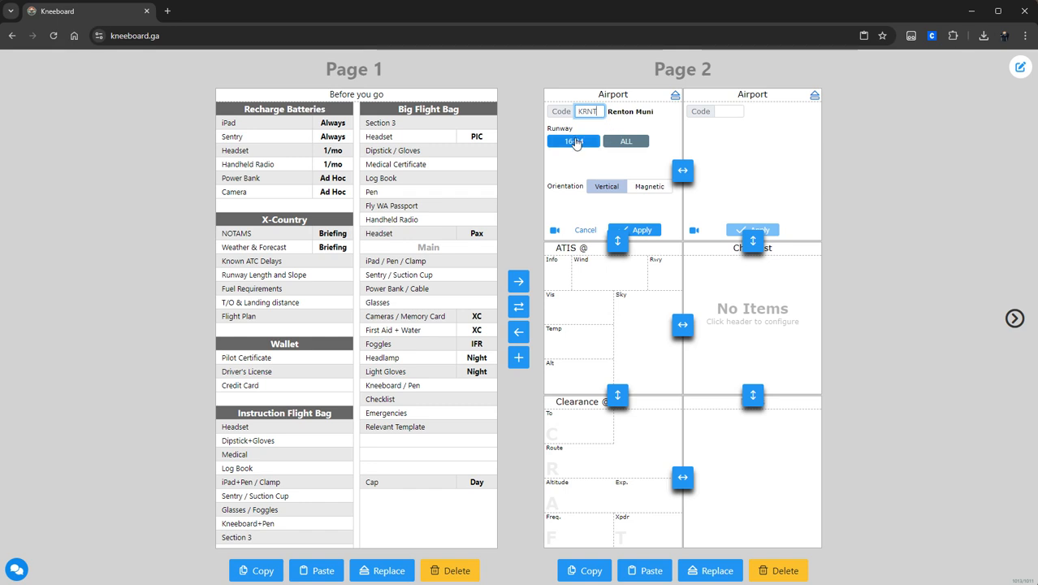
left_click(574, 140)
left_click(726, 111)
left_click(642, 230)
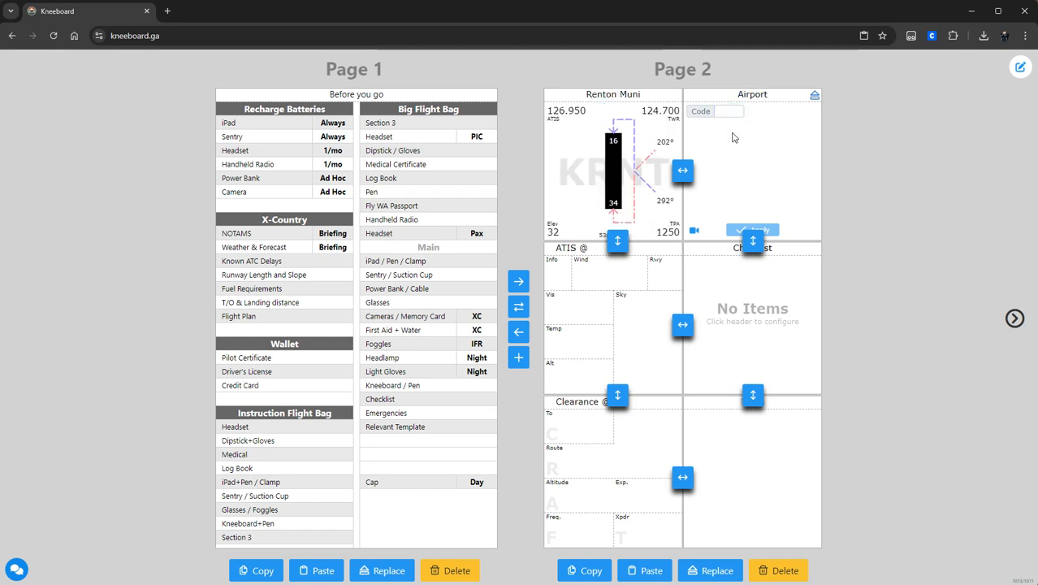
left_click(731, 111)
type("BLI")
left_click(791, 228)
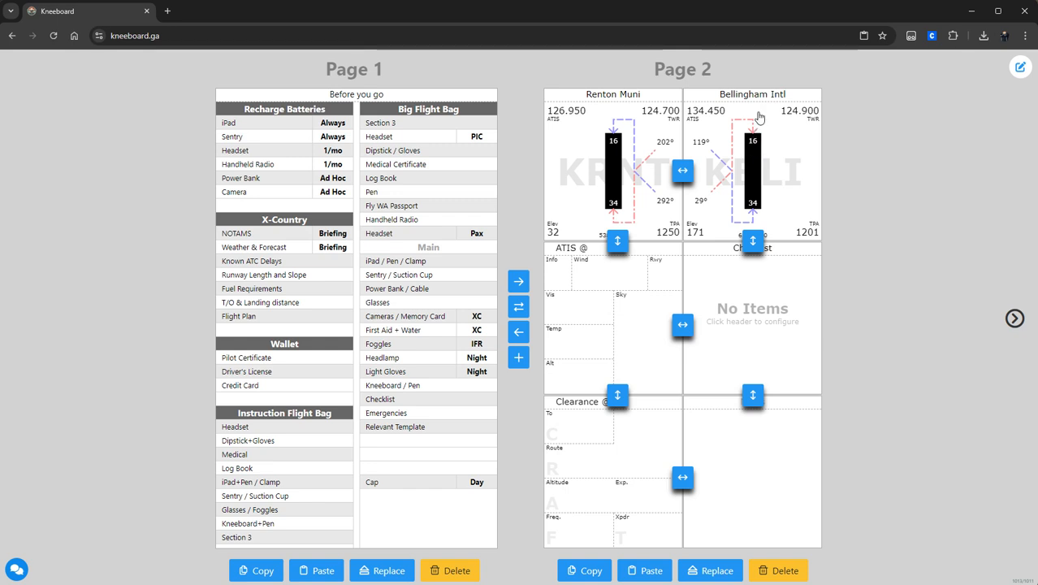
Step: Show only the selected runway's traffic pattern and orient Bellingham's diagram to magnetic heading
left_click(755, 162)
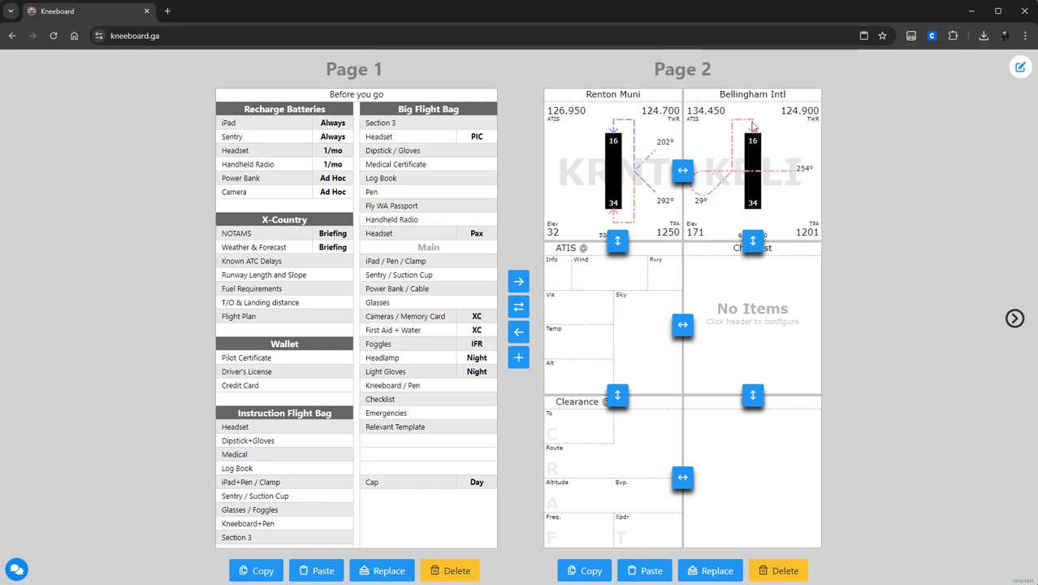
left_click(752, 96)
left_click(777, 186)
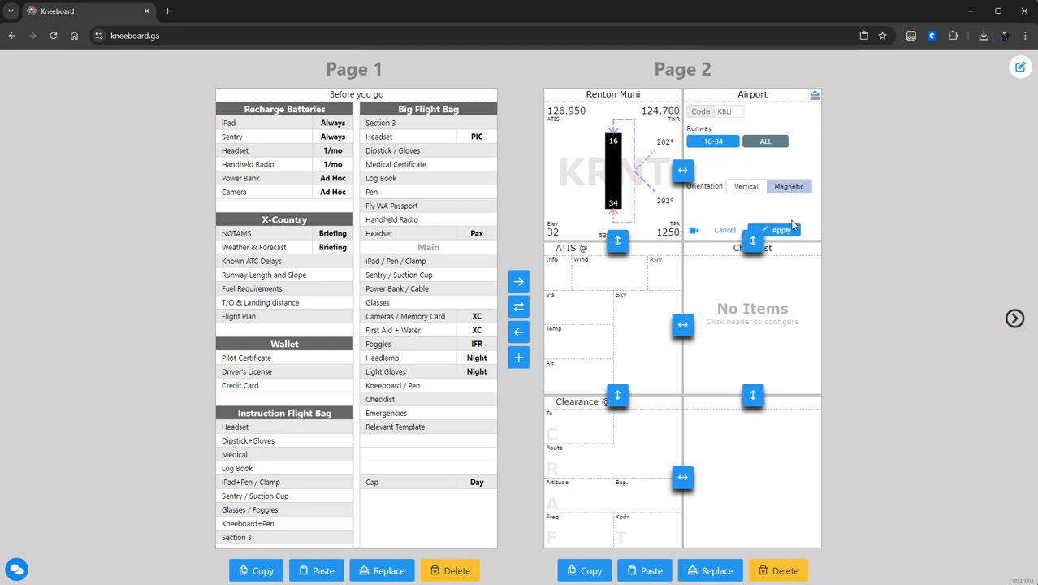
left_click(778, 230)
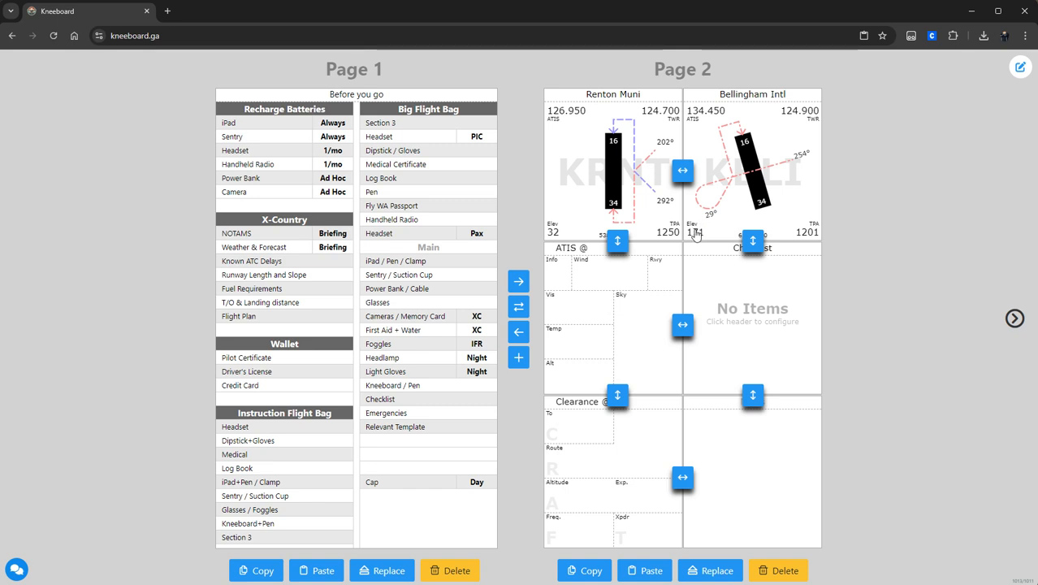
Step: Reorder tiles: Checklist and ATIS on top, Renton Muni next, Bellingham Intl beside Clearance
left_click(752, 241)
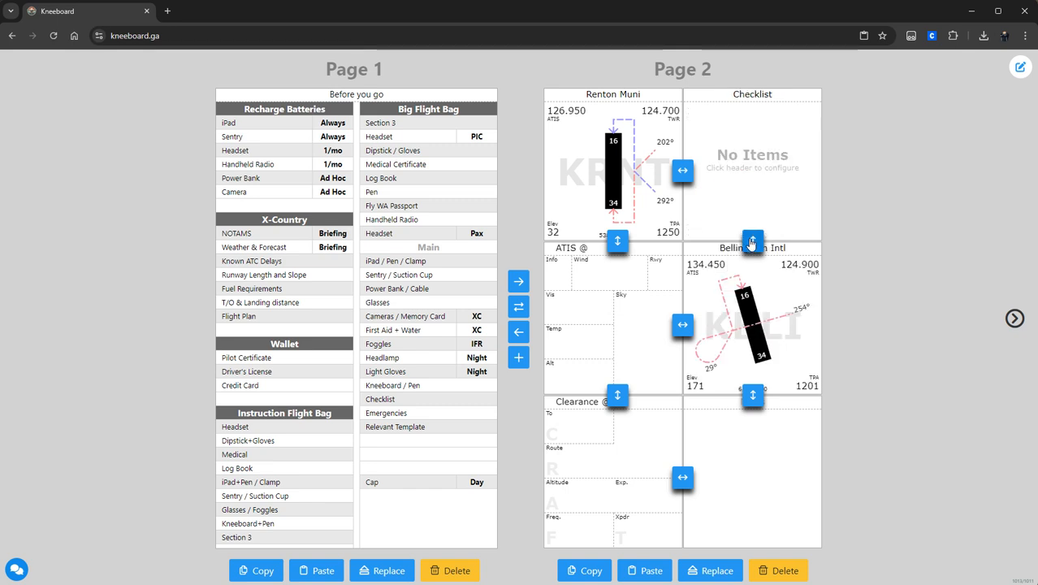
left_click(617, 240)
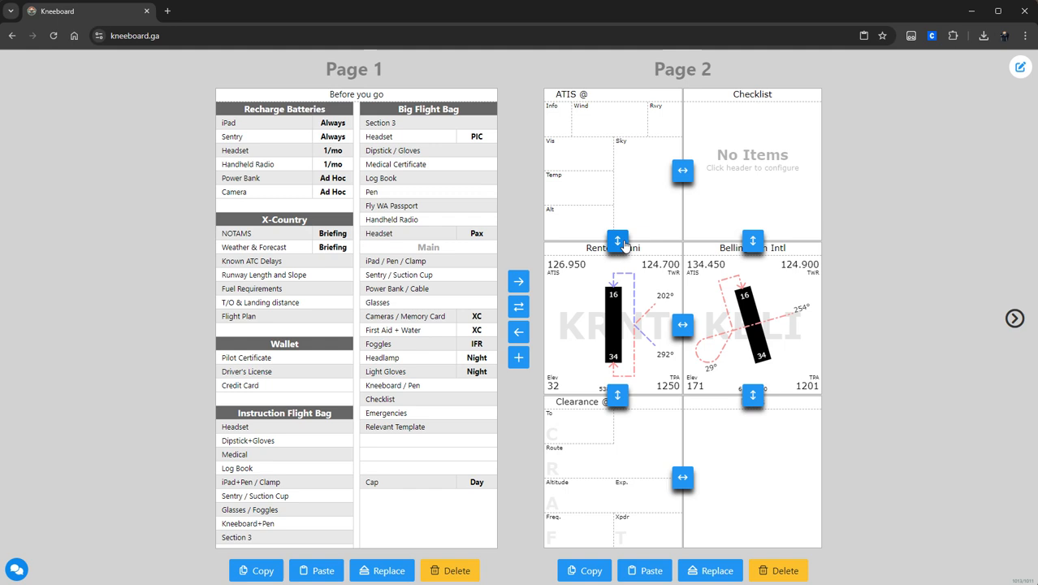
left_click(682, 170)
left_click(752, 395)
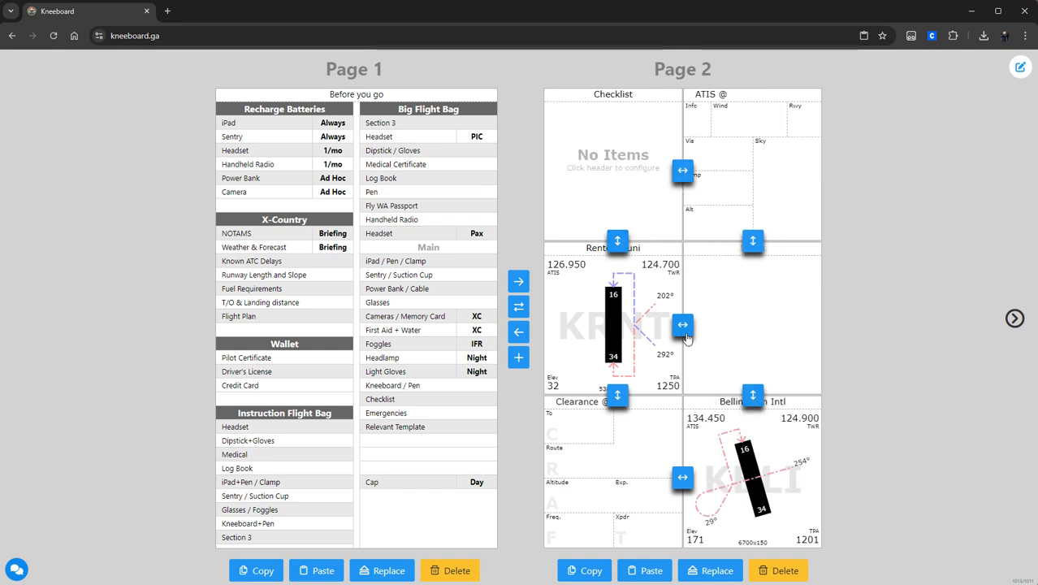
left_click(682, 477)
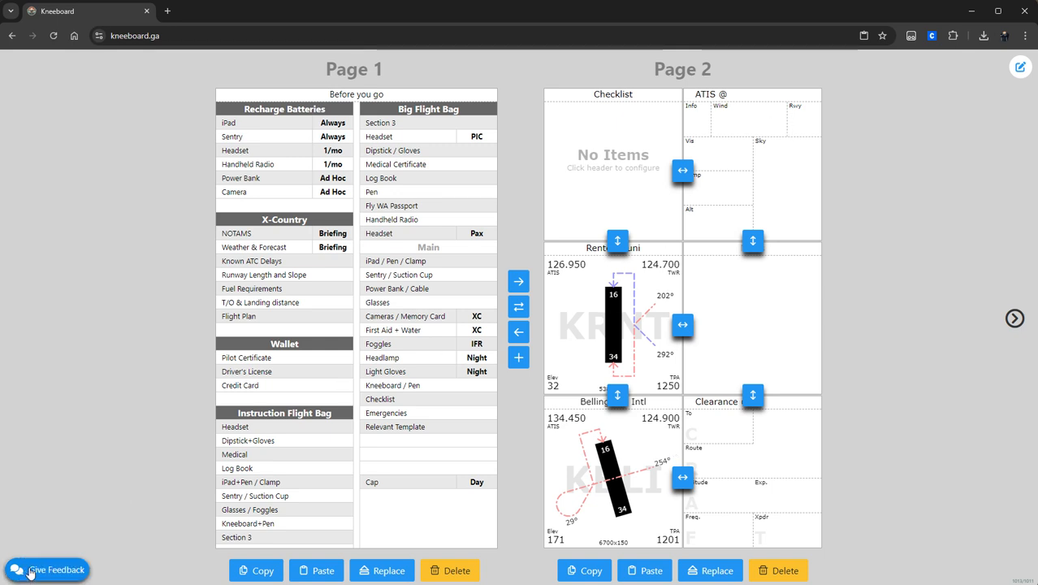
Step: Close the feedback form without sending and exit page editing to view the kneeboard
left_click(30, 572)
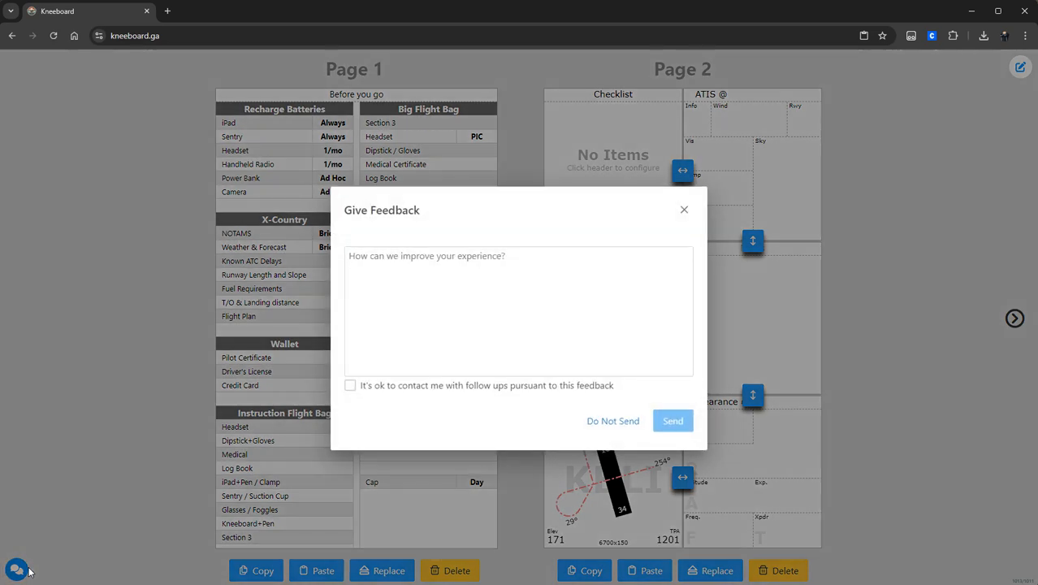
left_click(404, 257)
left_click(601, 429)
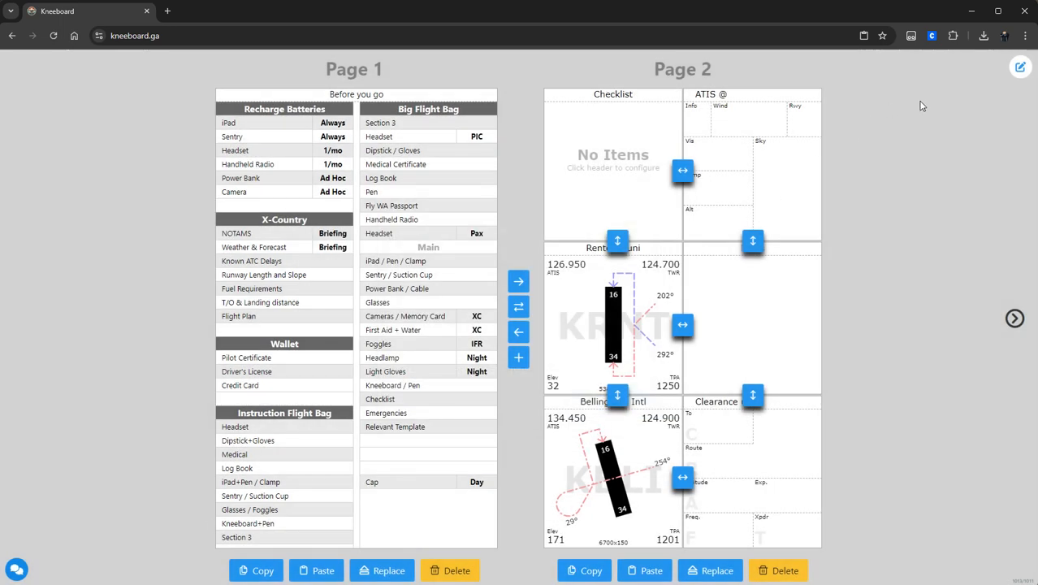
left_click(1021, 67)
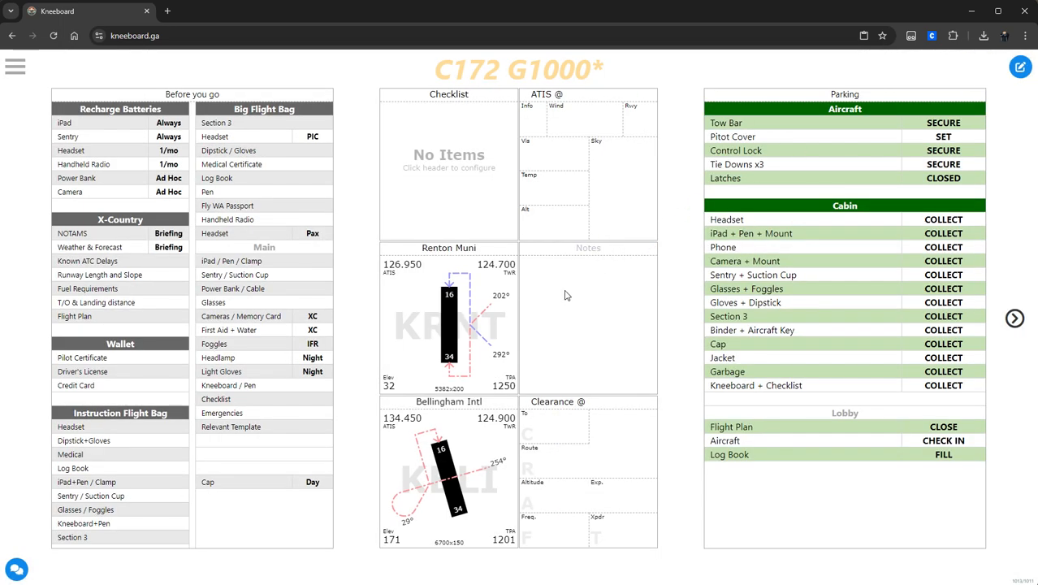